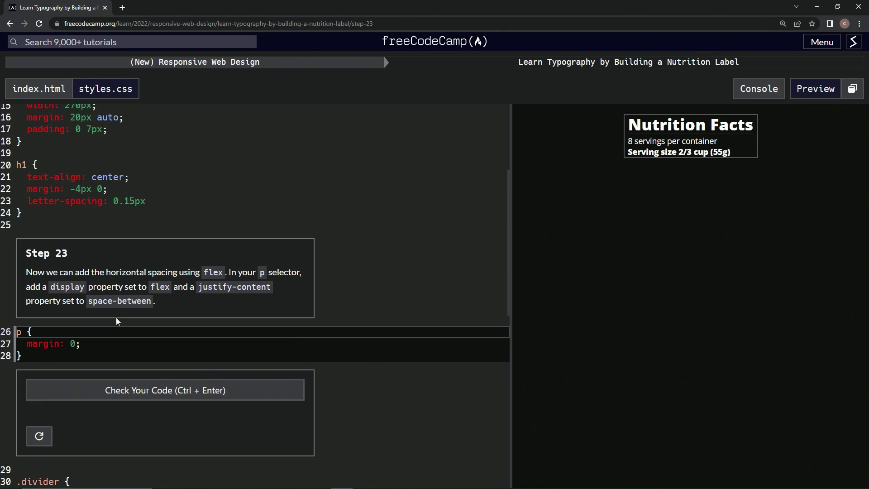
# Add display: flex; below margin: 0; in the p rule, then a line for justify-content: space-between.
pyautogui.click(84, 346)
pyautogui.press('Return')
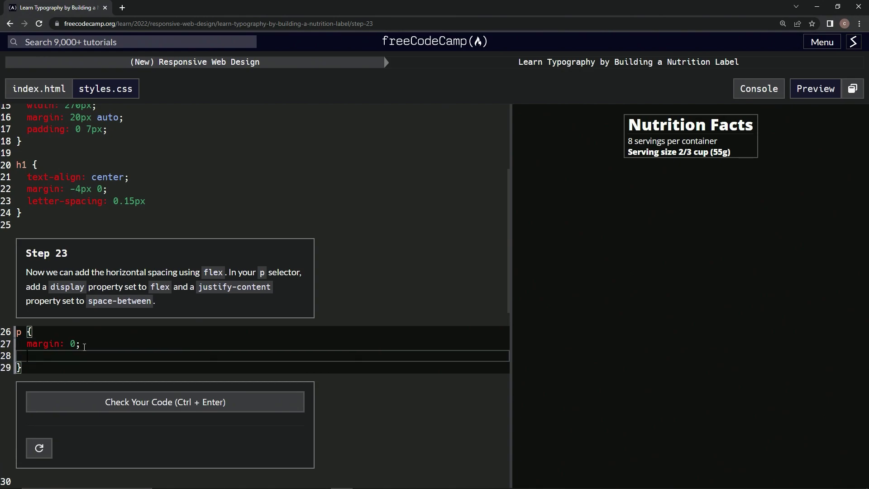
pyautogui.write('display: ')
pyautogui.write('flex;')
pyautogui.press('Return')
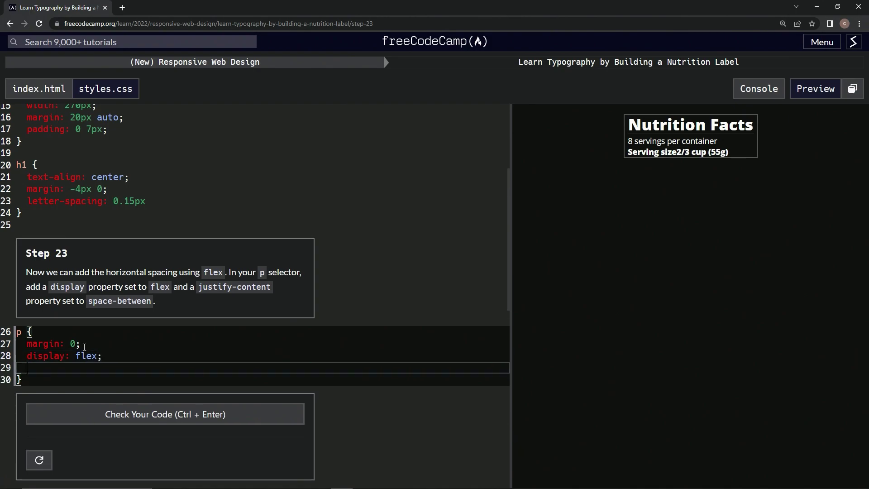
pyautogui.write('justify')
pyautogui.write('-content;')
pyautogui.write(' space')
pyautogui.write('-between')
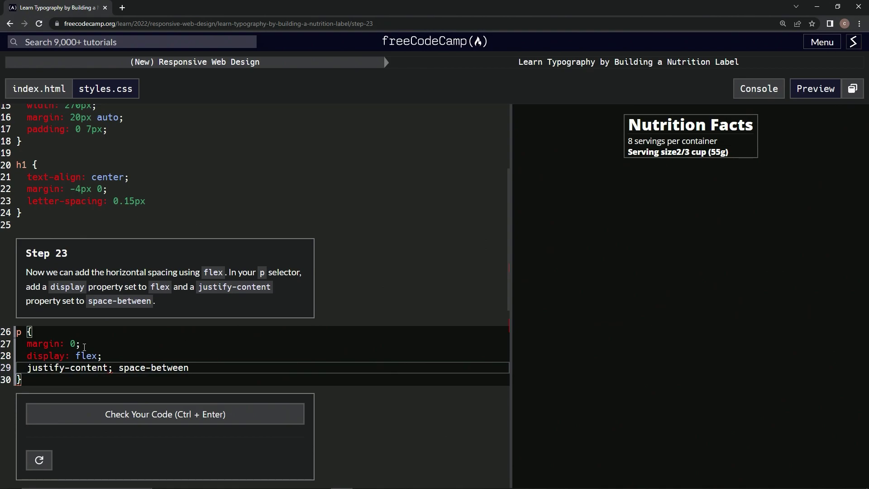
# Delete the stray semicolon after justify-content, pass the Step 23 check and submit.
pyautogui.click(114, 367)
pyautogui.press('BackSpace')
pyautogui.write(':')
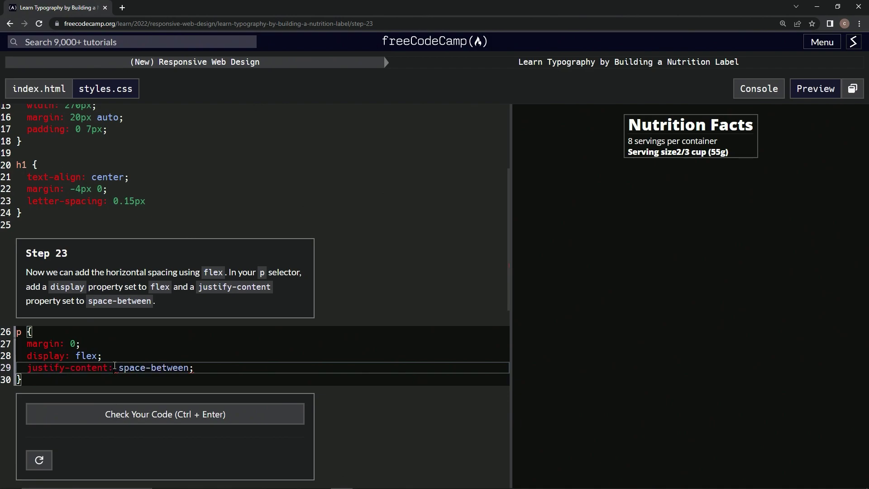
pyautogui.click(157, 414)
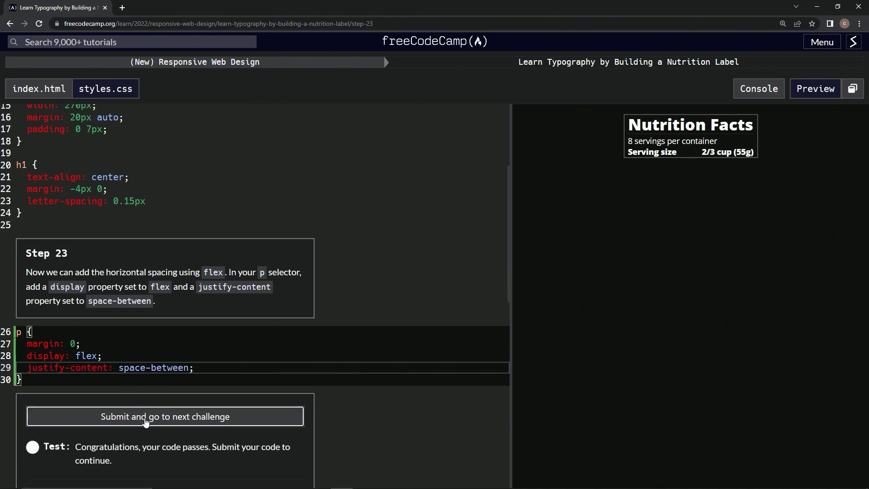
pyautogui.click(144, 415)
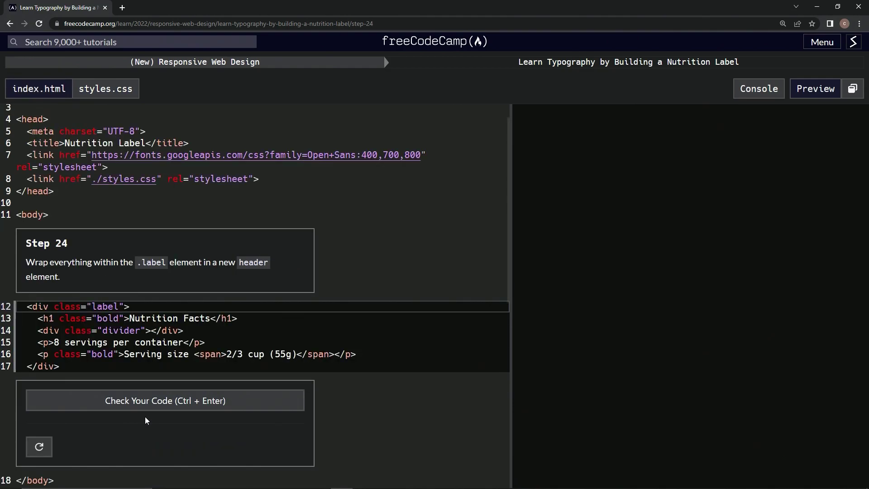